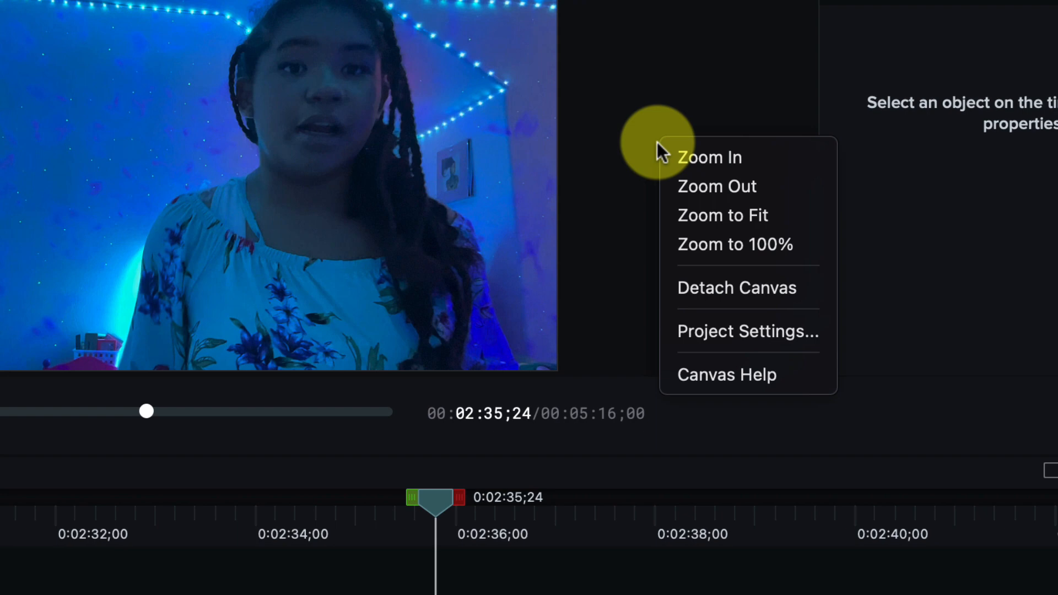
Open the project settings and choose a frame rate of 30 fps.
{"action": "left_click", "coordinate": [719, 335]}
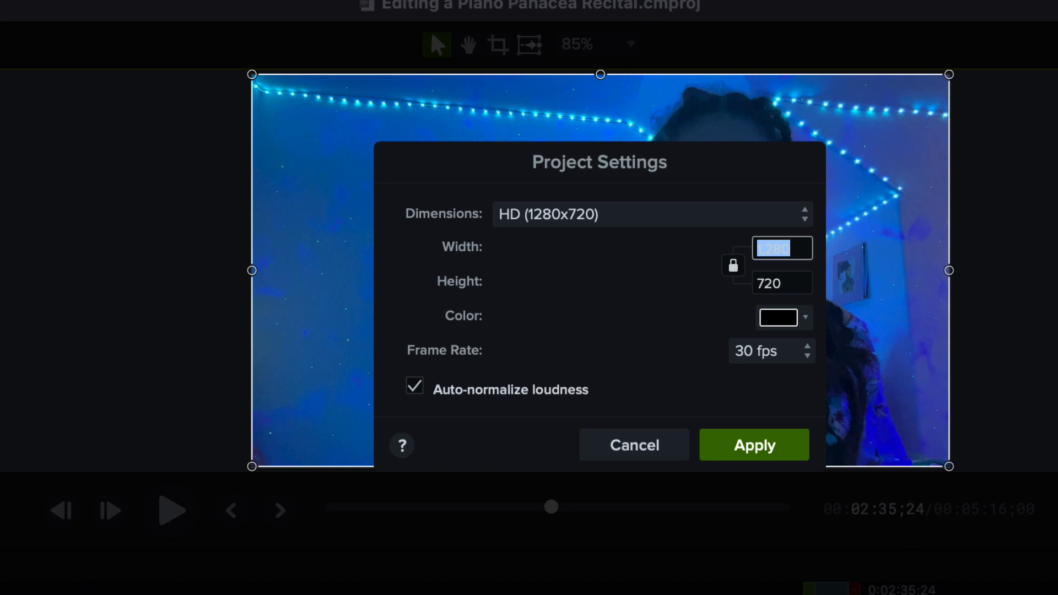
{"action": "left_click", "coordinate": [785, 249]}
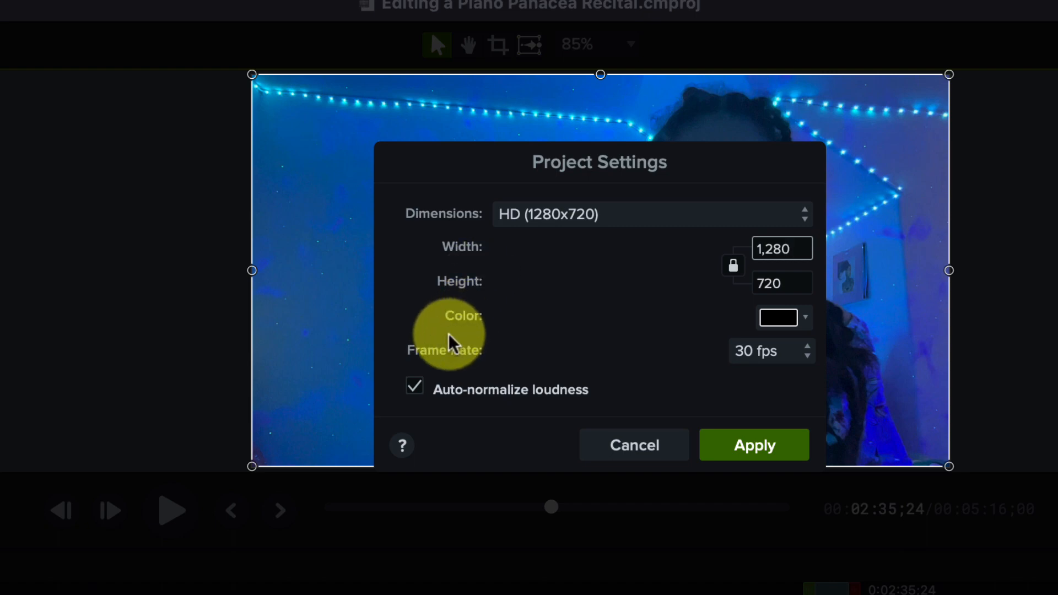
{"action": "left_click", "coordinate": [780, 353]}
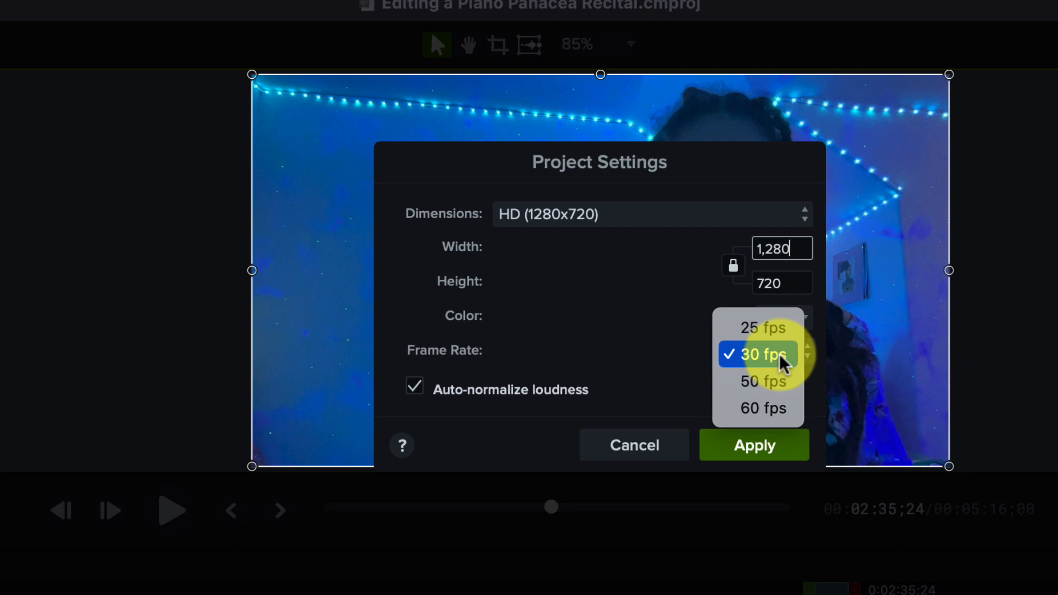
{"action": "left_click", "coordinate": [779, 353]}
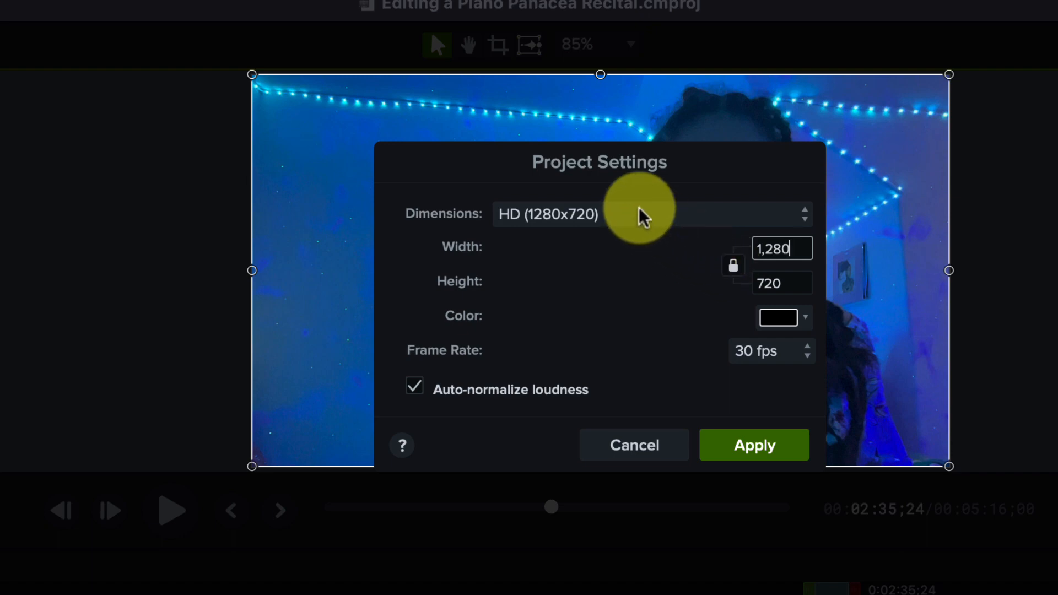
Set the project dimensions to FHD (1920x1080) and apply the settings.
{"action": "left_click", "coordinate": [613, 216]}
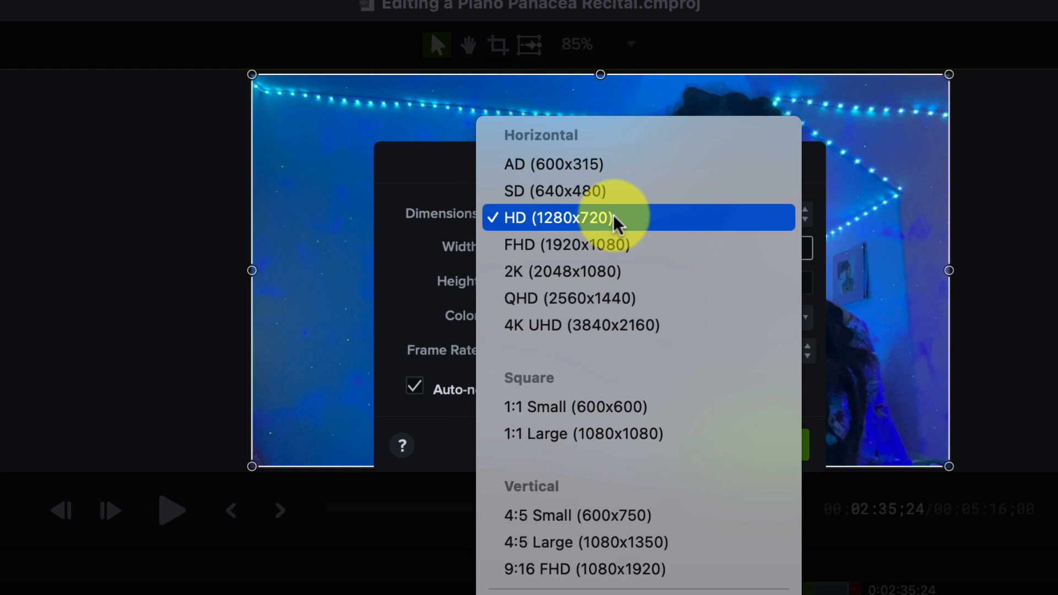
{"action": "left_click", "coordinate": [642, 298]}
{"action": "left_click", "coordinate": [544, 245]}
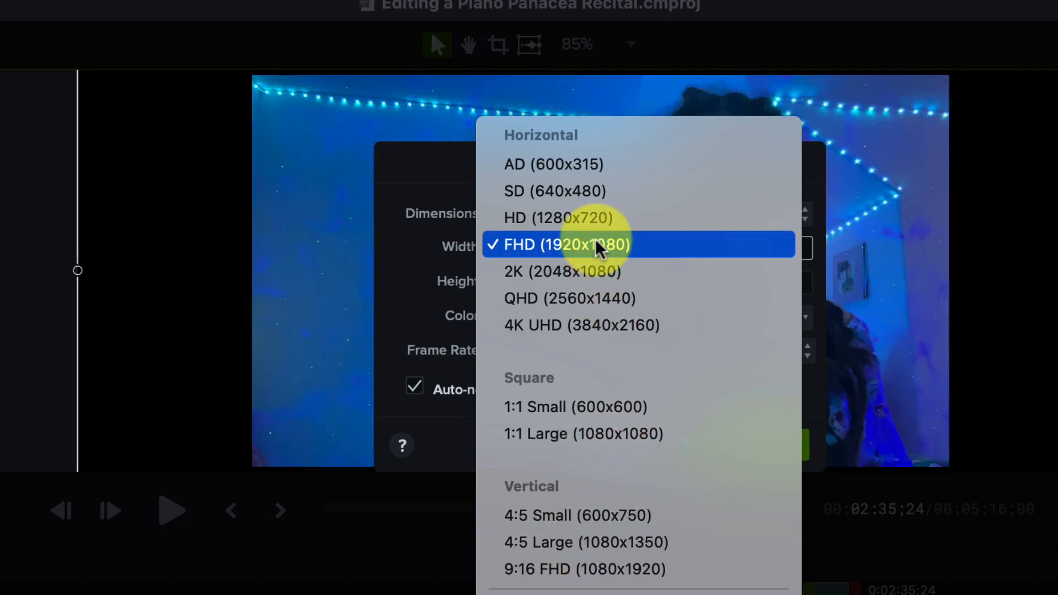
{"action": "left_click", "coordinate": [567, 248]}
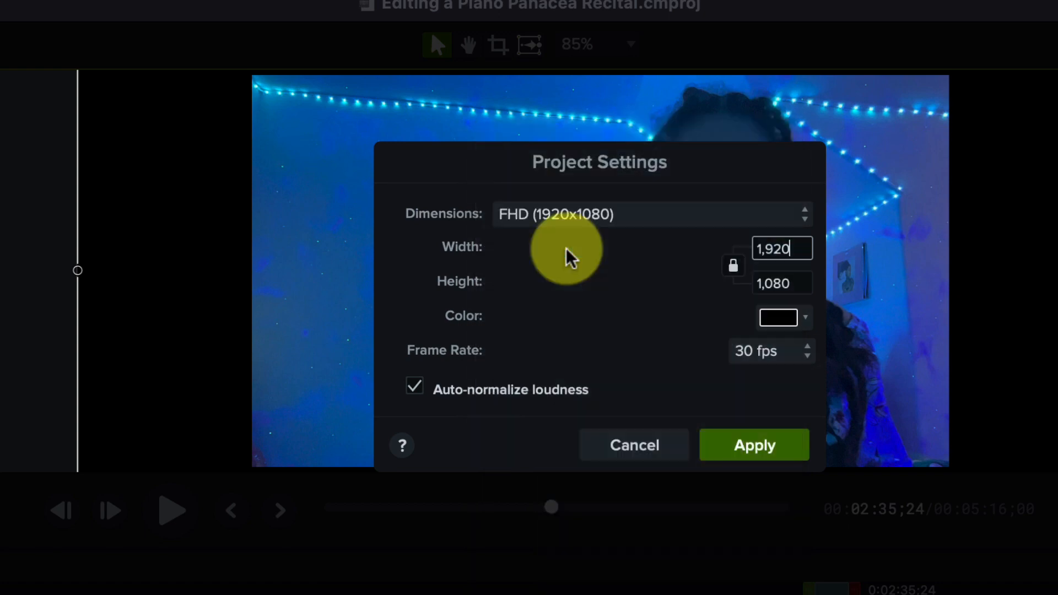
{"action": "left_click", "coordinate": [761, 248]}
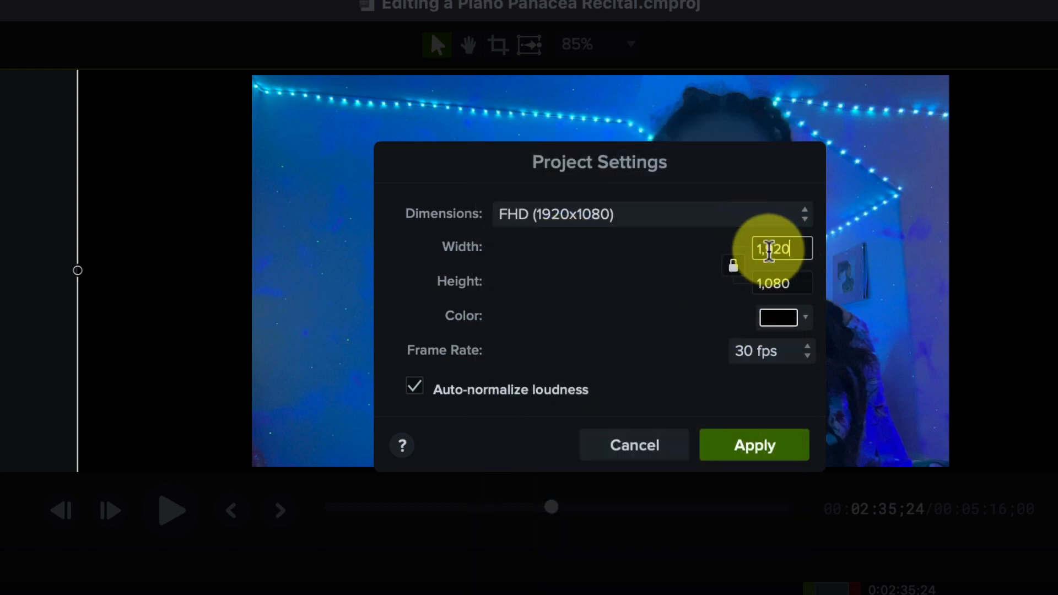
{"action": "left_click", "coordinate": [732, 268]}
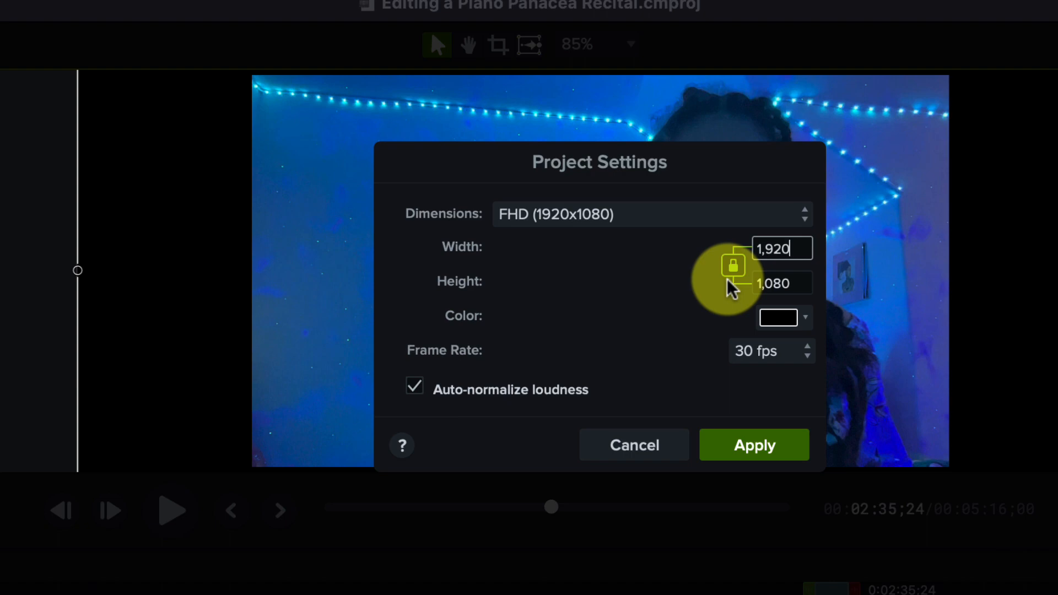
{"action": "left_click", "coordinate": [748, 453]}
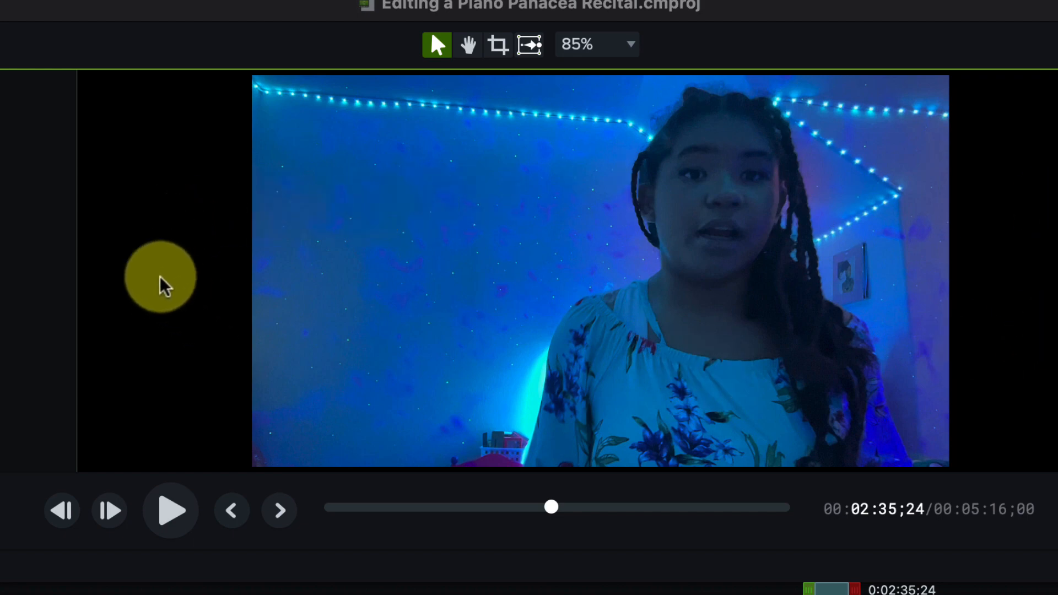
Try repositioning the video clip freely on the canvas, and undo the move.
{"action": "scroll", "coordinate": [160, 277], "scroll_direction": "down", "scroll_amount": 5}
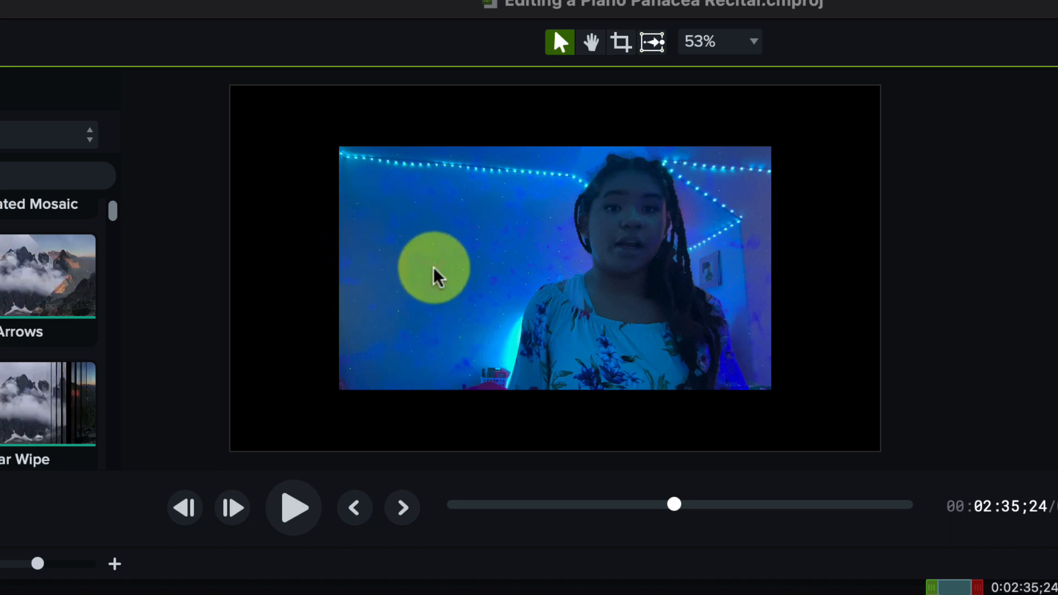
{"action": "mouse_move", "coordinate": [432, 270]}
{"action": "left_mouse_down"}
{"action": "mouse_move", "coordinate": [404, 255]}
{"action": "mouse_move", "coordinate": [420, 263]}
{"action": "left_mouse_up"}
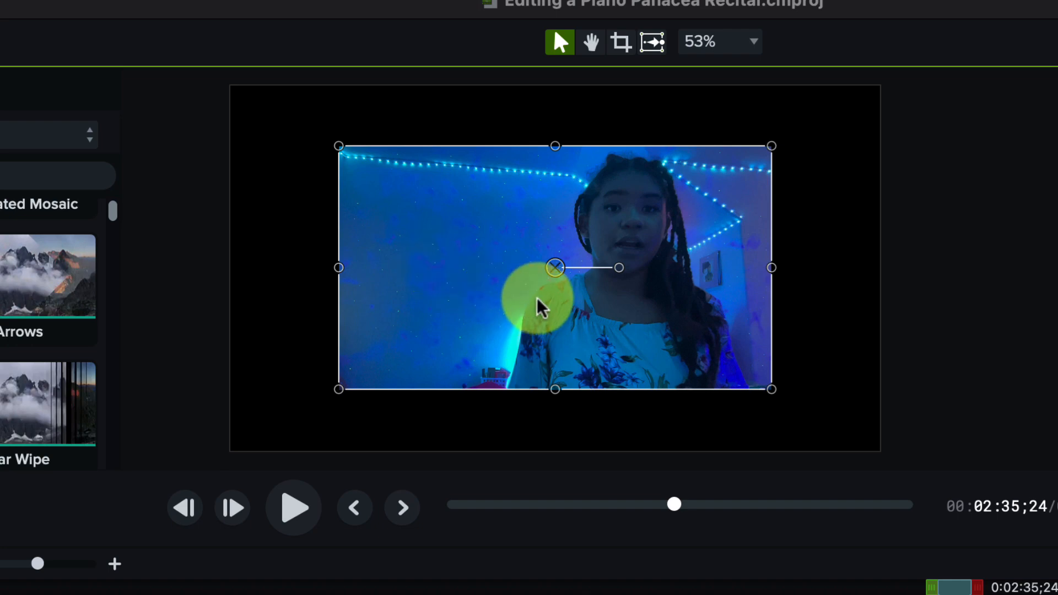
{"action": "left_click_drag", "start_coordinate": [479, 243], "coordinate": [490, 262]}
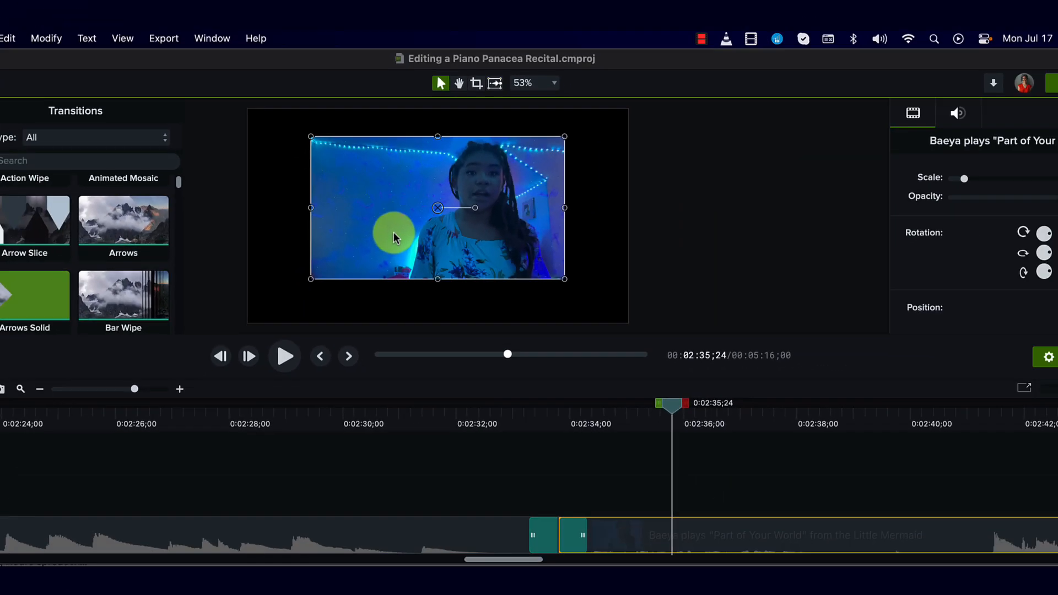
{"action": "key", "text": "super+z"}
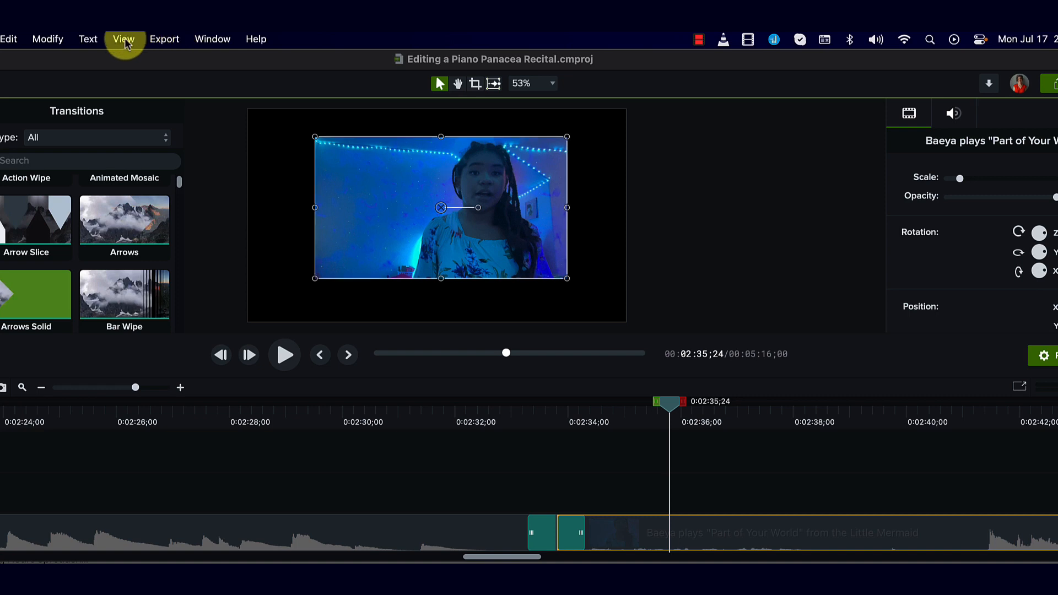
Enable canvas snapping and snap the video clip to the centre of the canvas.
{"action": "left_click", "coordinate": [124, 39]}
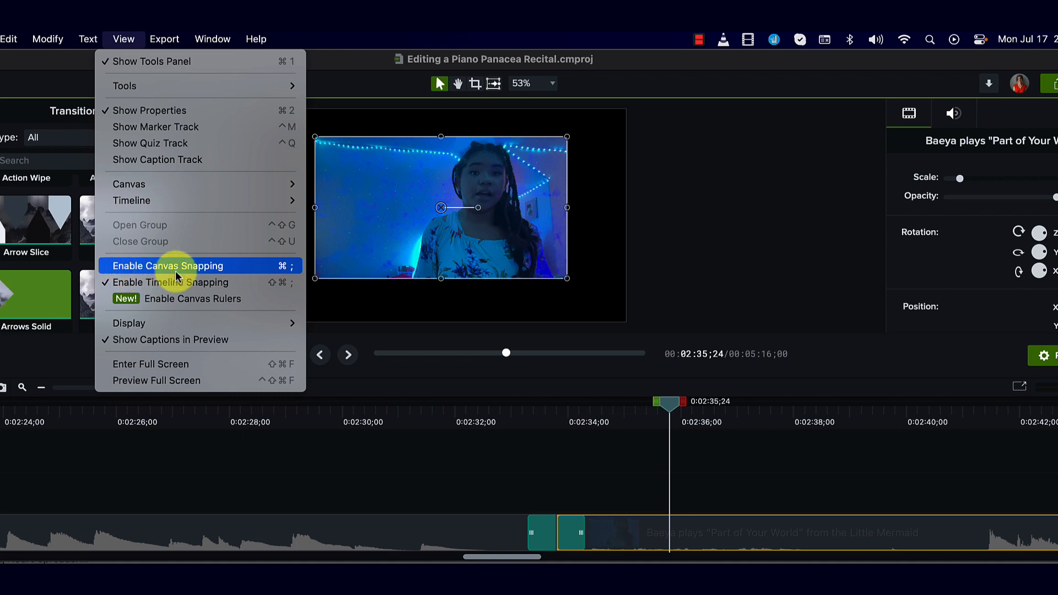
{"action": "left_click", "coordinate": [115, 274]}
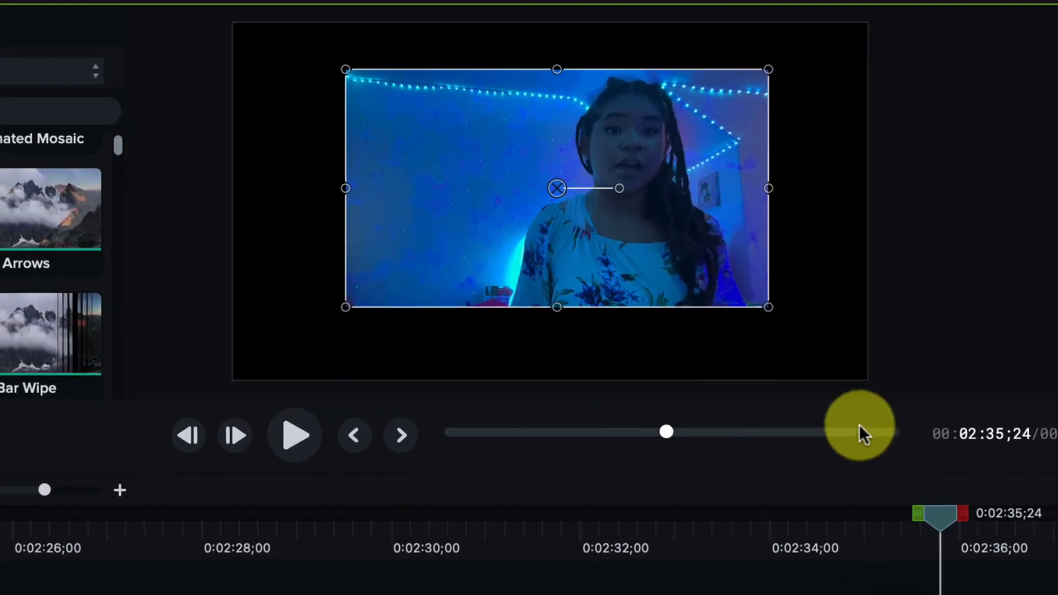
{"action": "mouse_move", "coordinate": [558, 190]}
{"action": "left_mouse_down"}
{"action": "mouse_move", "coordinate": [533, 199]}
{"action": "mouse_move", "coordinate": [579, 204]}
{"action": "mouse_move", "coordinate": [571, 221]}
{"action": "mouse_move", "coordinate": [488, 210]}
{"action": "mouse_move", "coordinate": [484, 201]}
{"action": "mouse_move", "coordinate": [558, 200]}
{"action": "left_mouse_up"}
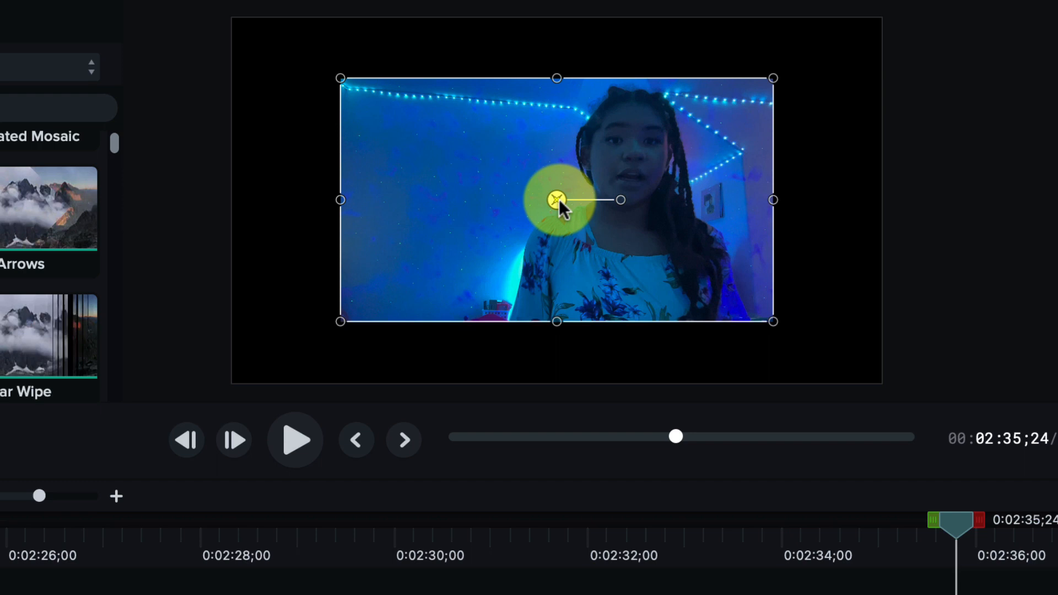
{"action": "mouse_move", "coordinate": [559, 199]}
{"action": "left_mouse_down"}
{"action": "mouse_move", "coordinate": [554, 134]}
{"action": "mouse_move", "coordinate": [561, 191]}
{"action": "left_mouse_up"}
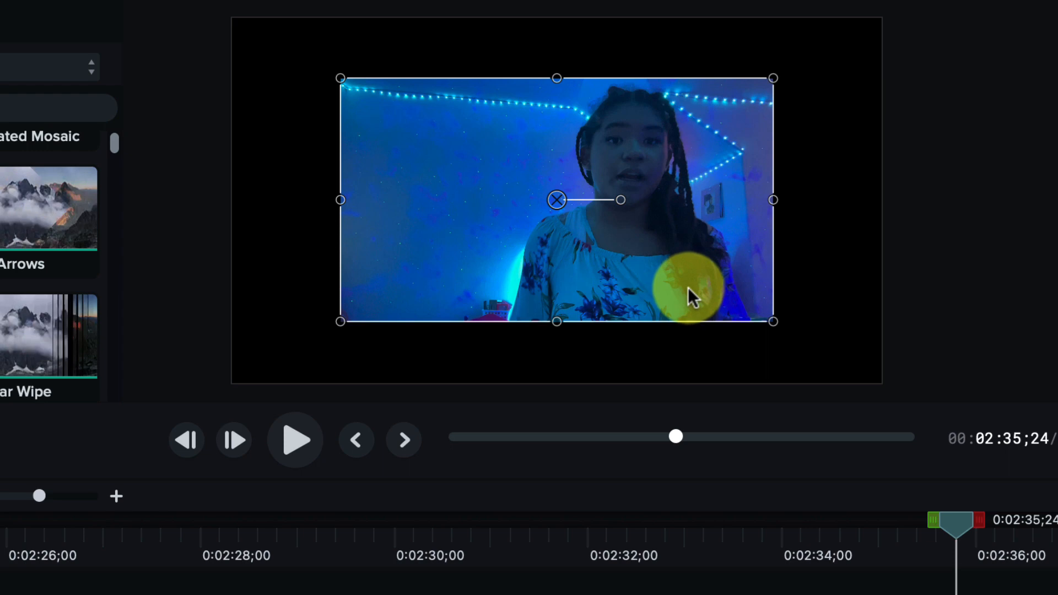
Scale the video clip down to less than half the canvas width and snap it towards the canvas centre.
{"action": "left_click_drag", "start_coordinate": [687, 287], "coordinate": [583, 236]}
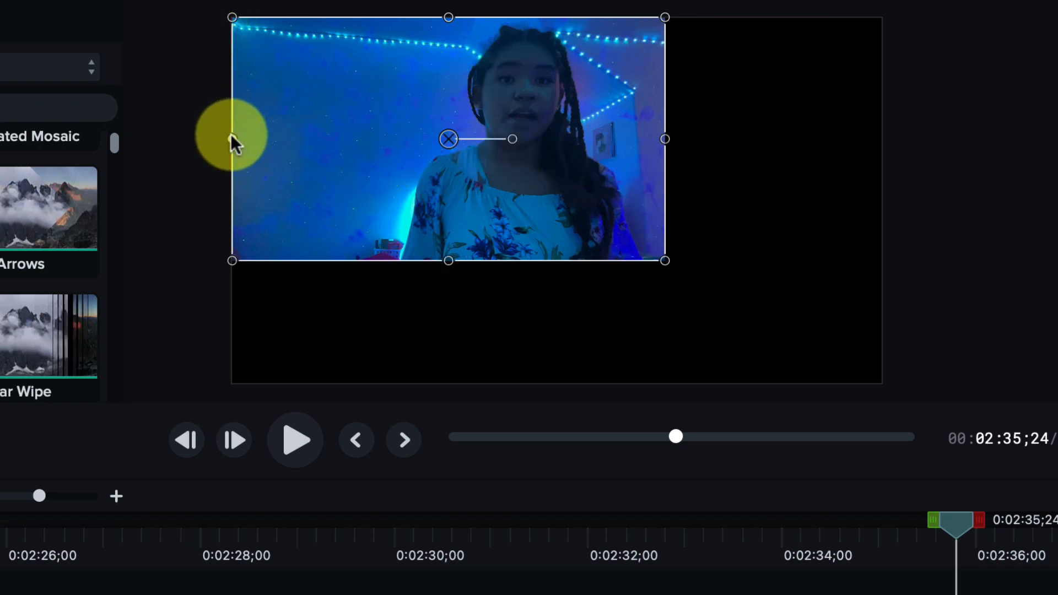
{"action": "left_click_drag", "start_coordinate": [232, 139], "coordinate": [396, 136]}
{"action": "left_click_drag", "start_coordinate": [630, 146], "coordinate": [641, 179]}
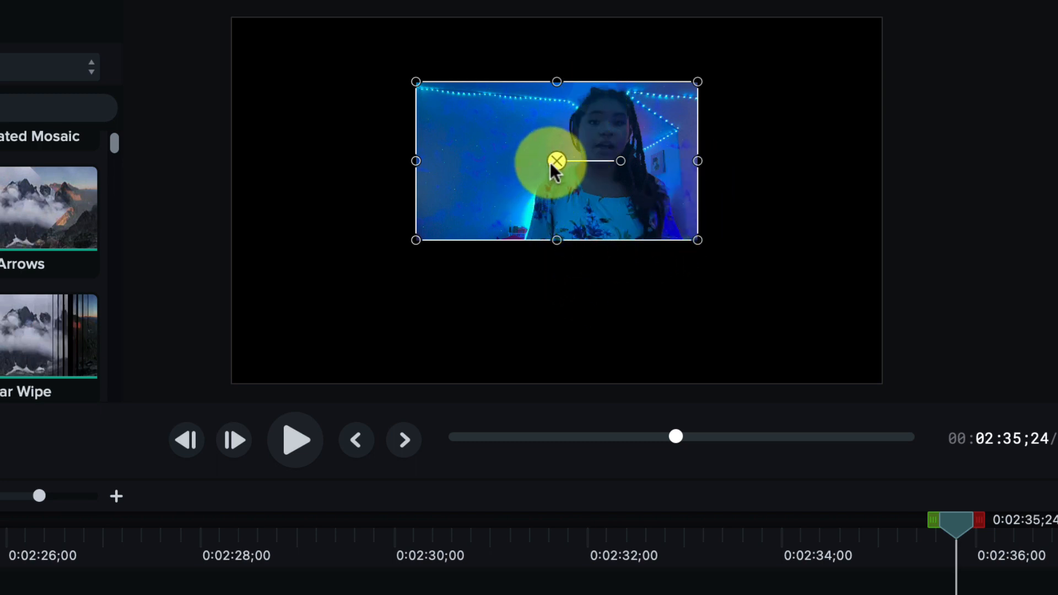
{"action": "left_click_drag", "start_coordinate": [552, 167], "coordinate": [567, 188]}
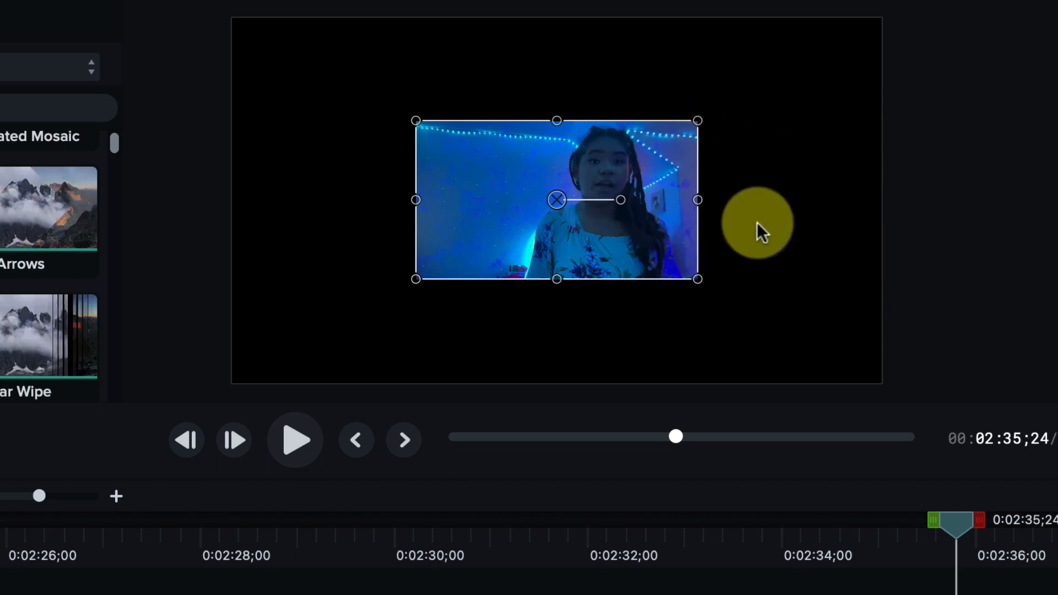
{"action": "left_click", "coordinate": [772, 145]}
Snap the video clip to the canvas's upper-left corner and enlarge it from the opposite corner to fill the canvas.
{"action": "left_click_drag", "start_coordinate": [655, 200], "coordinate": [472, 134]}
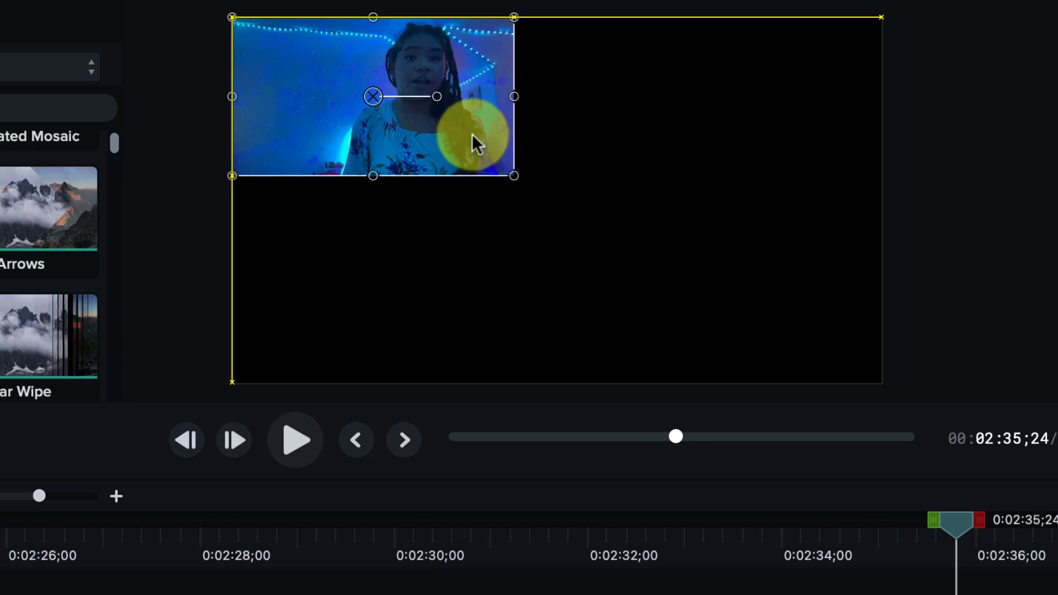
{"action": "left_click_drag", "start_coordinate": [472, 133], "coordinate": [486, 141]}
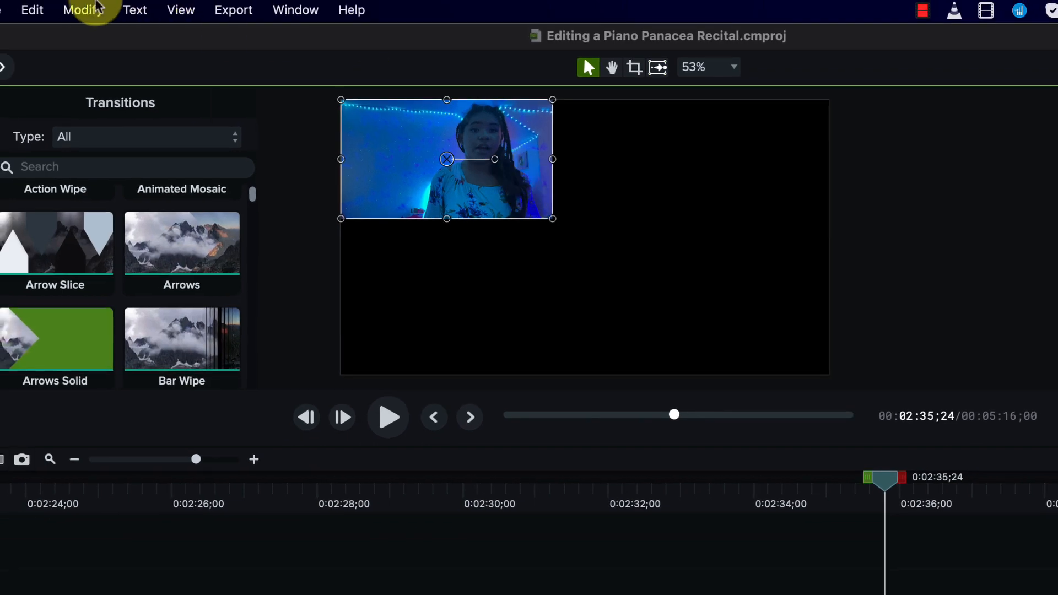
{"action": "left_click", "coordinate": [182, 12]}
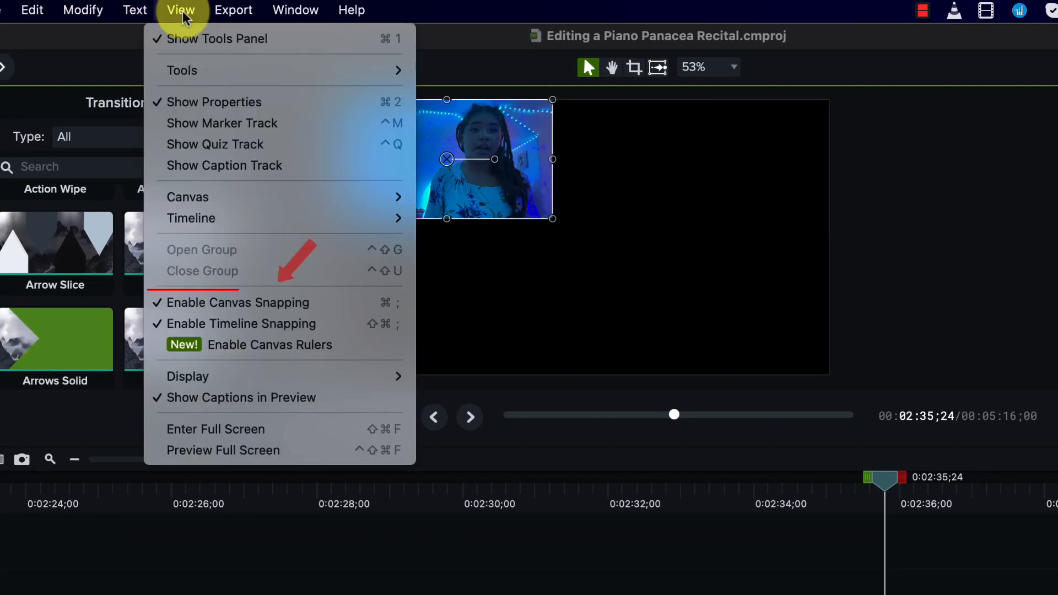
{"action": "left_click", "coordinate": [182, 12]}
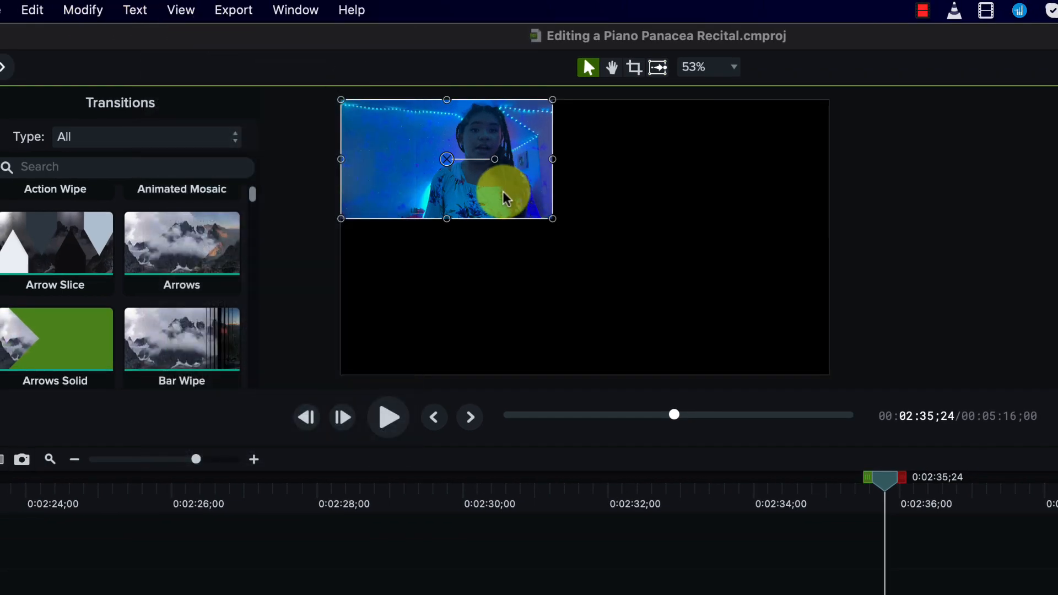
{"action": "left_click_drag", "start_coordinate": [497, 188], "coordinate": [483, 182]}
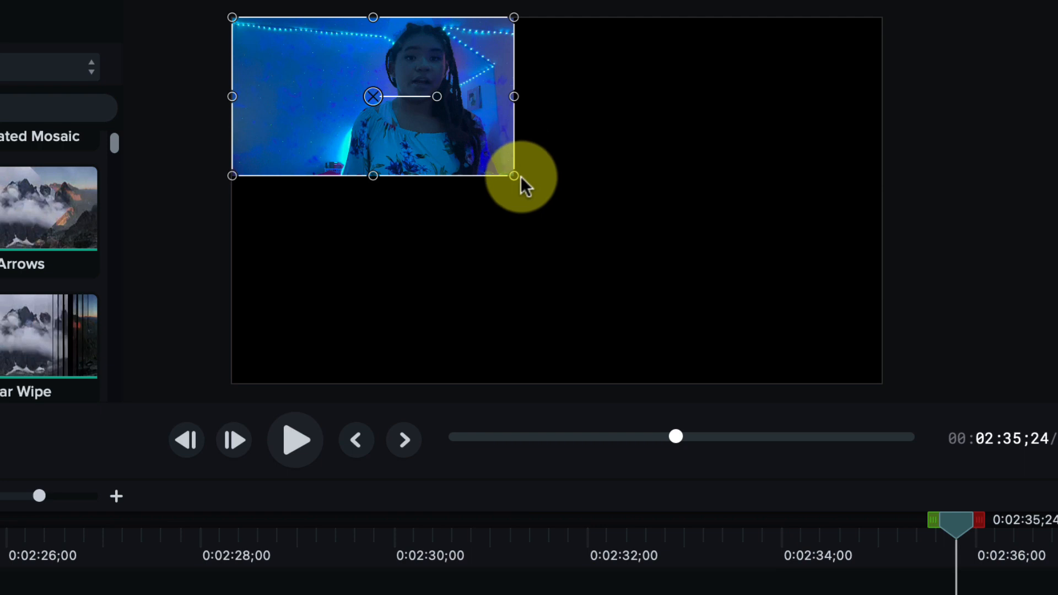
{"action": "left_click_drag", "start_coordinate": [514, 177], "coordinate": [872, 285]}
{"action": "left_click", "coordinate": [1004, 247]}
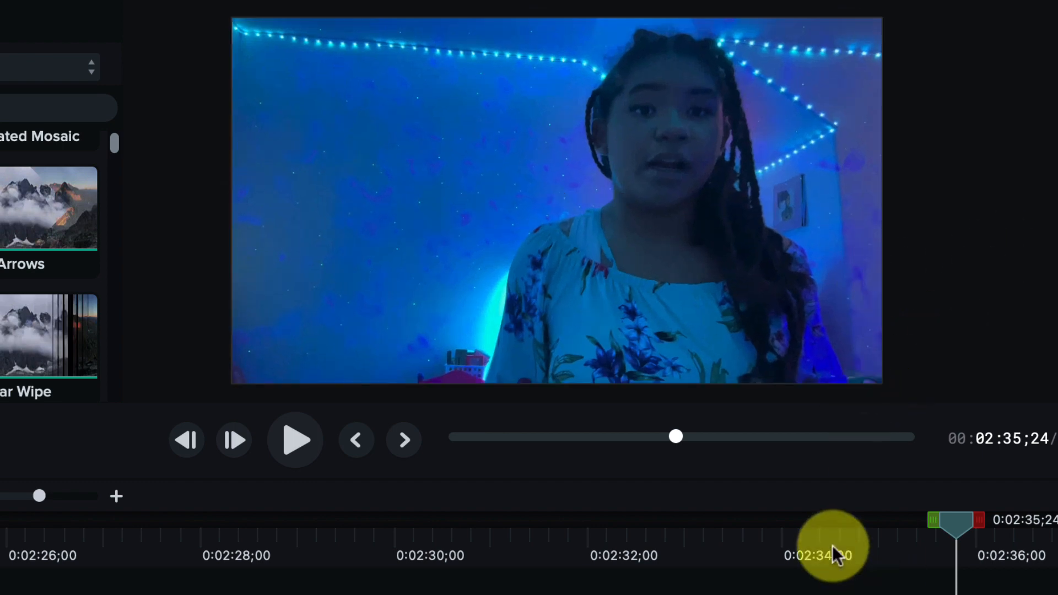
Go to 0:02:32;02 on the timeline, and snap and enlarge the piano-playing clip to fill the canvas.
{"action": "left_click", "coordinate": [594, 534]}
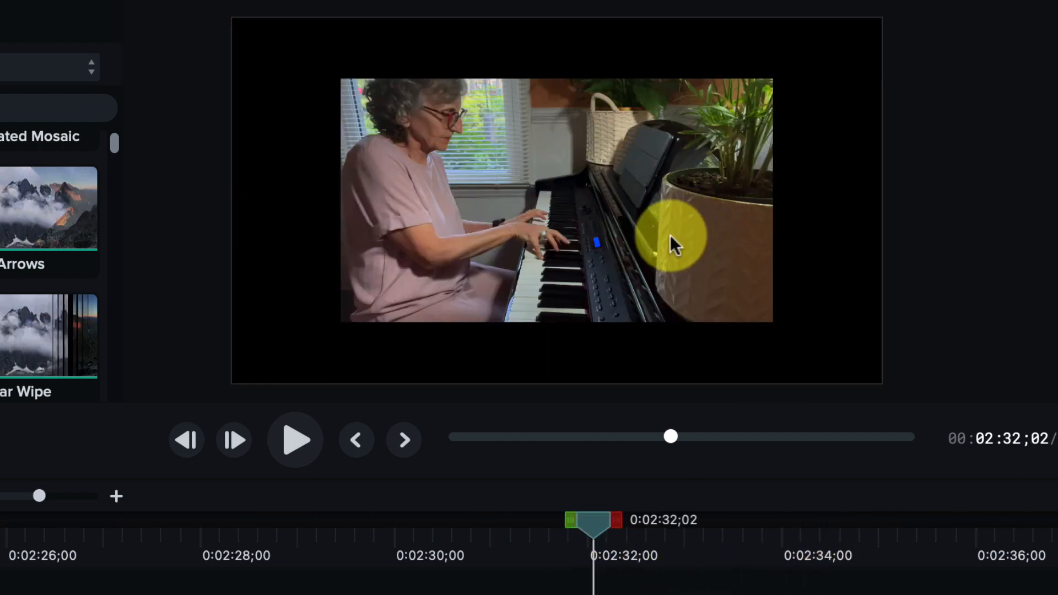
{"action": "left_click_drag", "start_coordinate": [671, 235], "coordinate": [568, 190]}
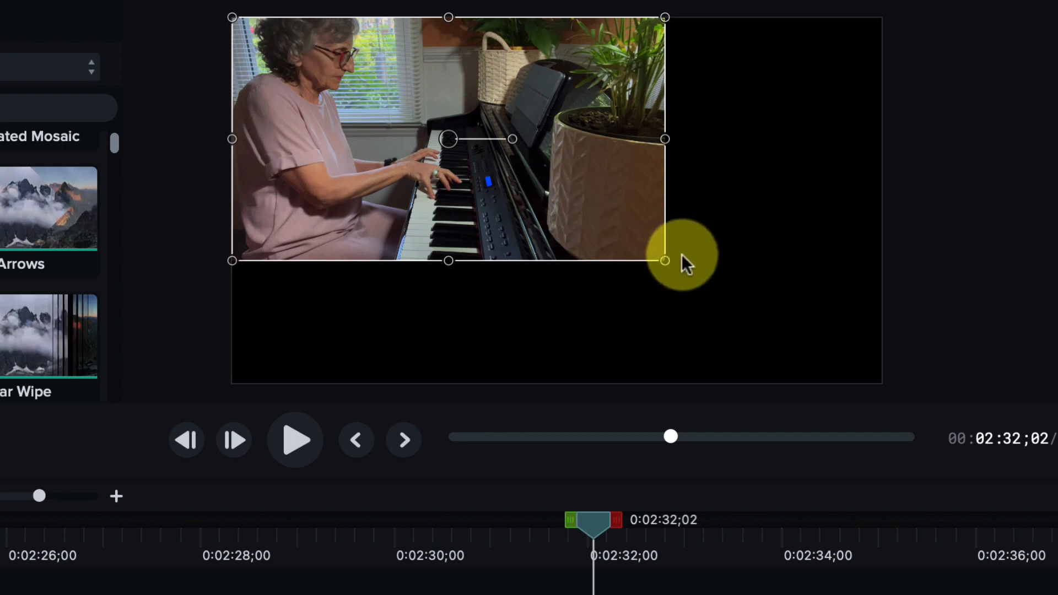
{"action": "left_click_drag", "start_coordinate": [665, 259], "coordinate": [875, 335]}
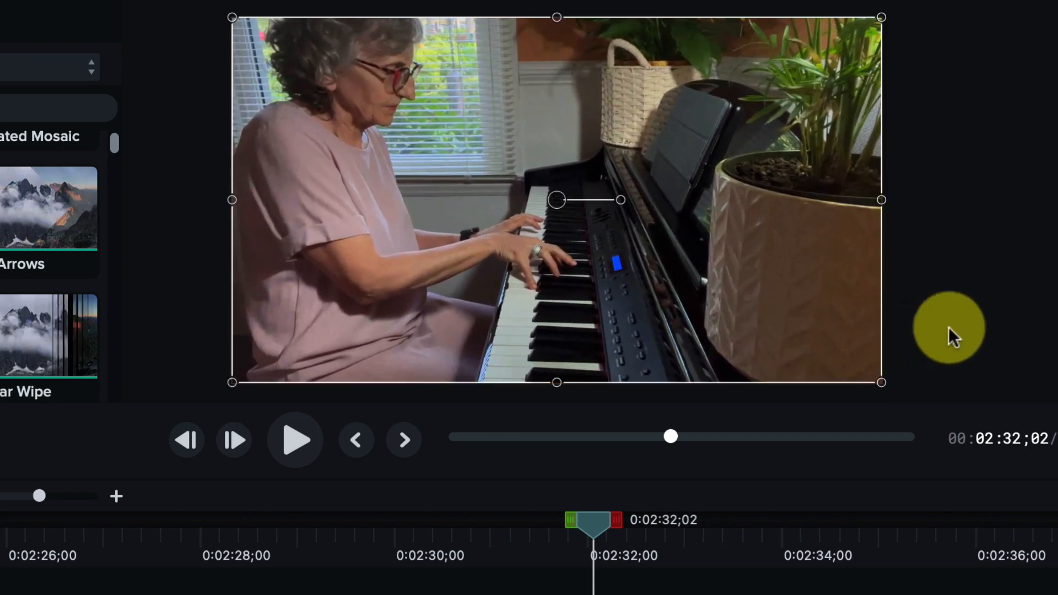
{"action": "left_click", "coordinate": [947, 331]}
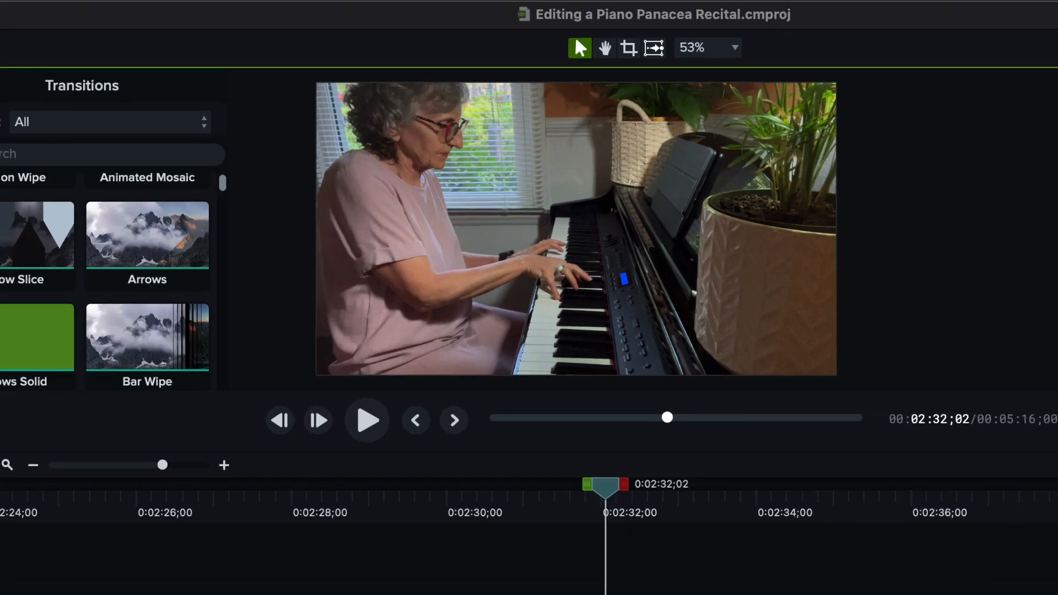
View the canvas at Fit, 25% and 100% zoom, and return it to Fit.
{"action": "left_click", "coordinate": [720, 50]}
{"action": "left_click", "coordinate": [721, 54]}
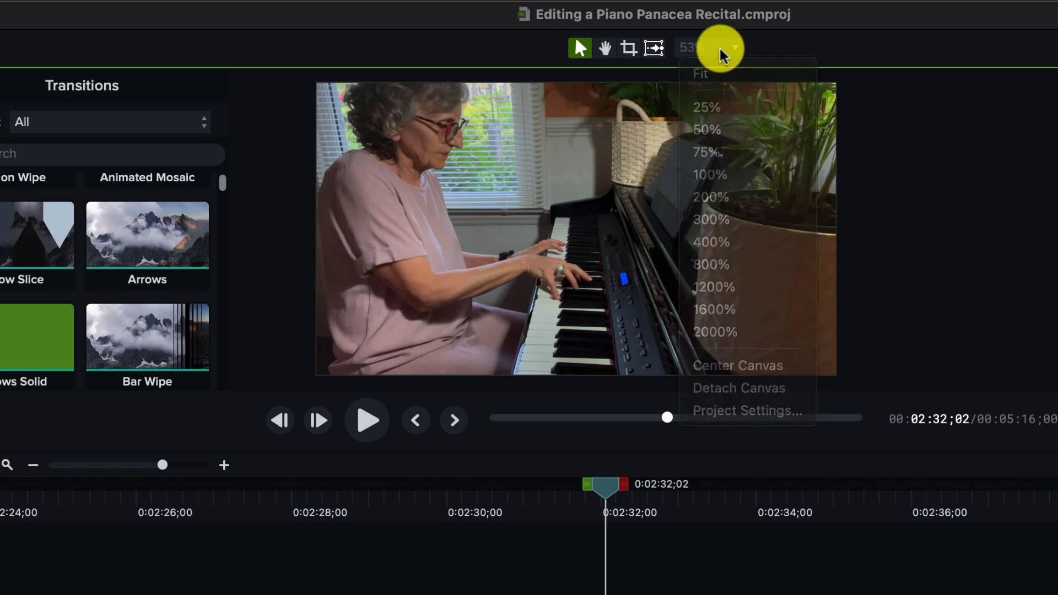
{"action": "left_click", "coordinate": [716, 54]}
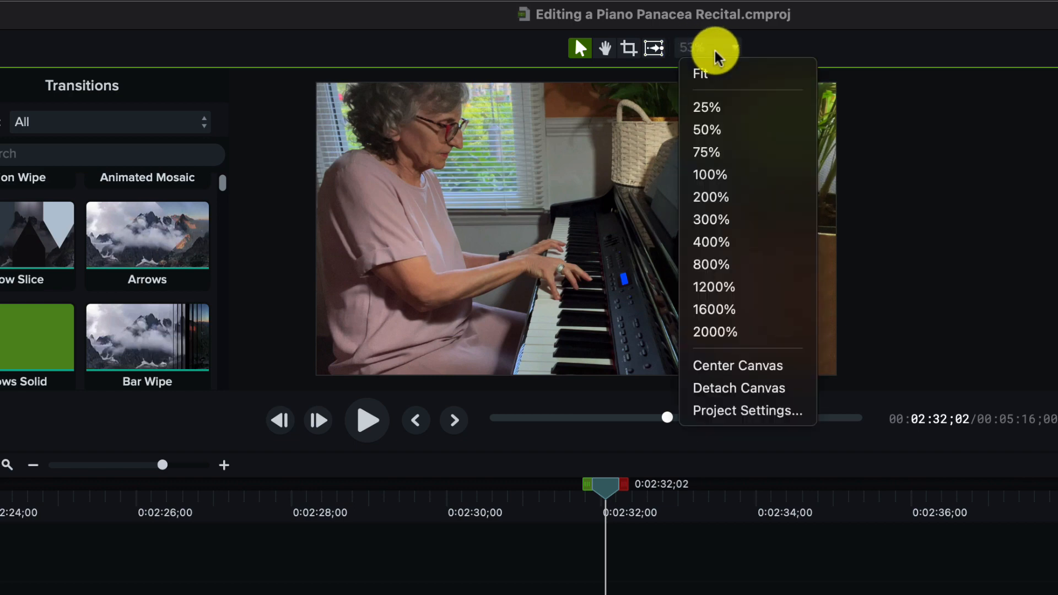
{"action": "left_click", "coordinate": [717, 70]}
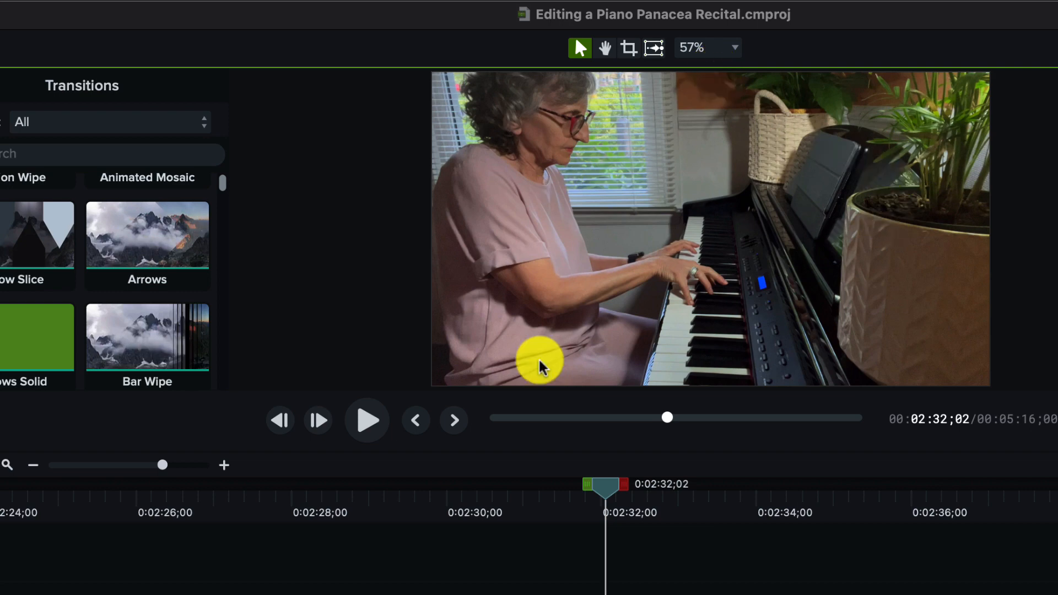
{"action": "left_click", "coordinate": [737, 49]}
{"action": "left_click", "coordinate": [717, 107]}
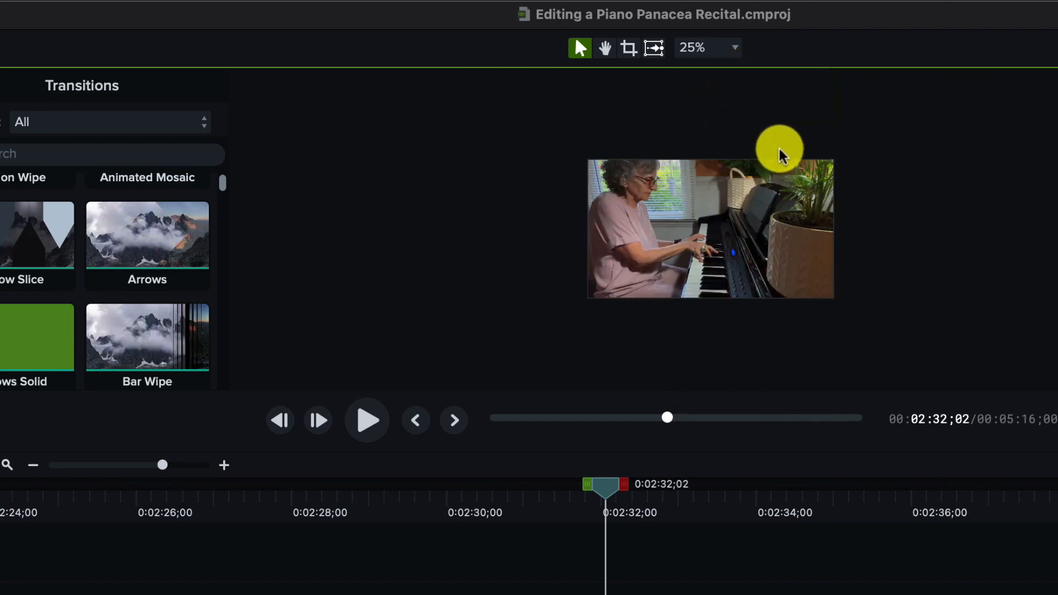
{"action": "left_click", "coordinate": [718, 48]}
{"action": "left_click", "coordinate": [734, 174]}
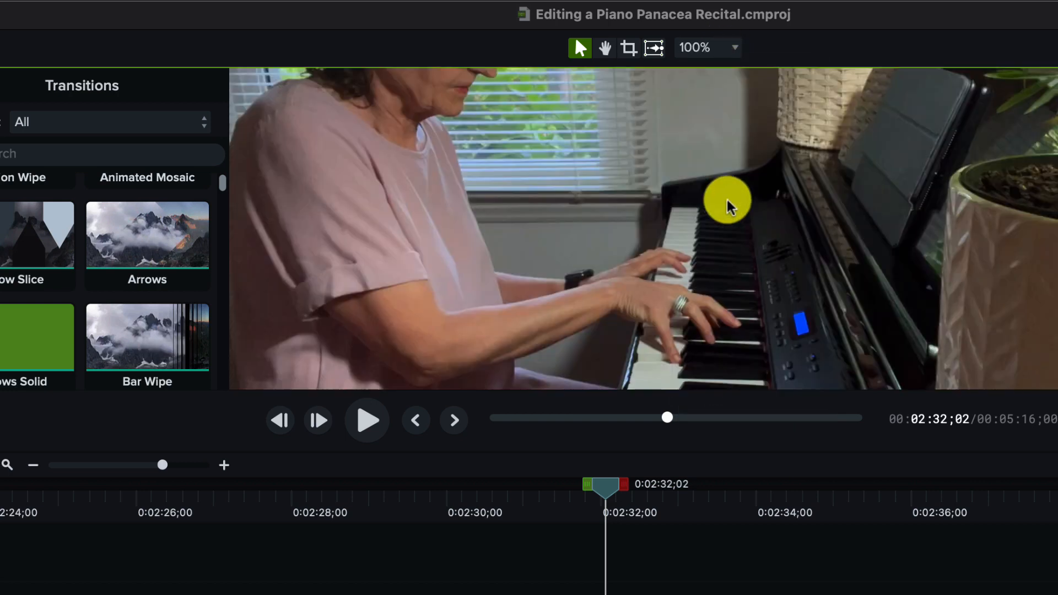
{"action": "left_click", "coordinate": [733, 48]}
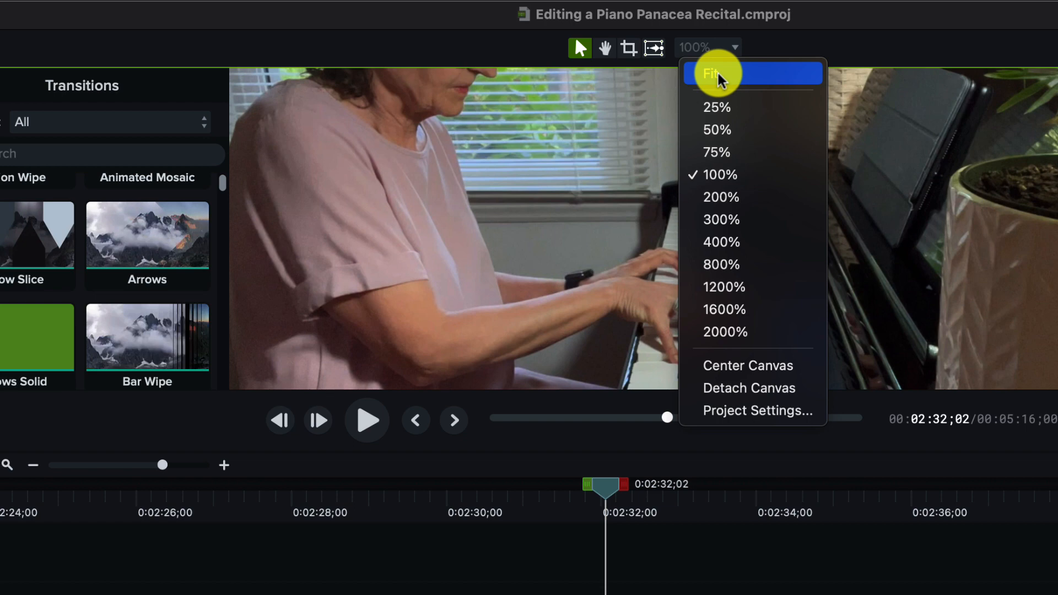
{"action": "left_click", "coordinate": [719, 77]}
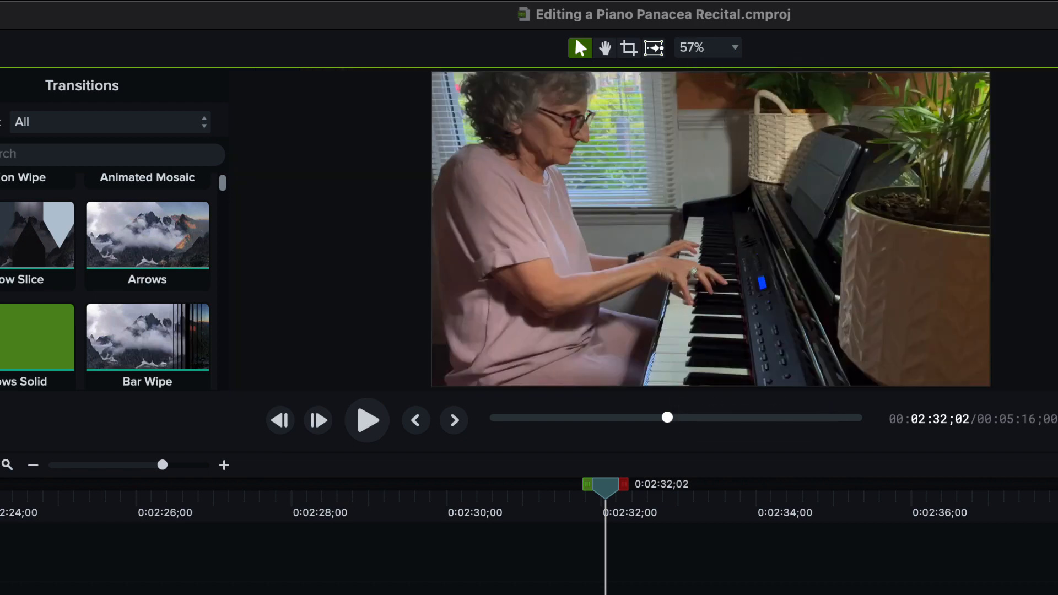